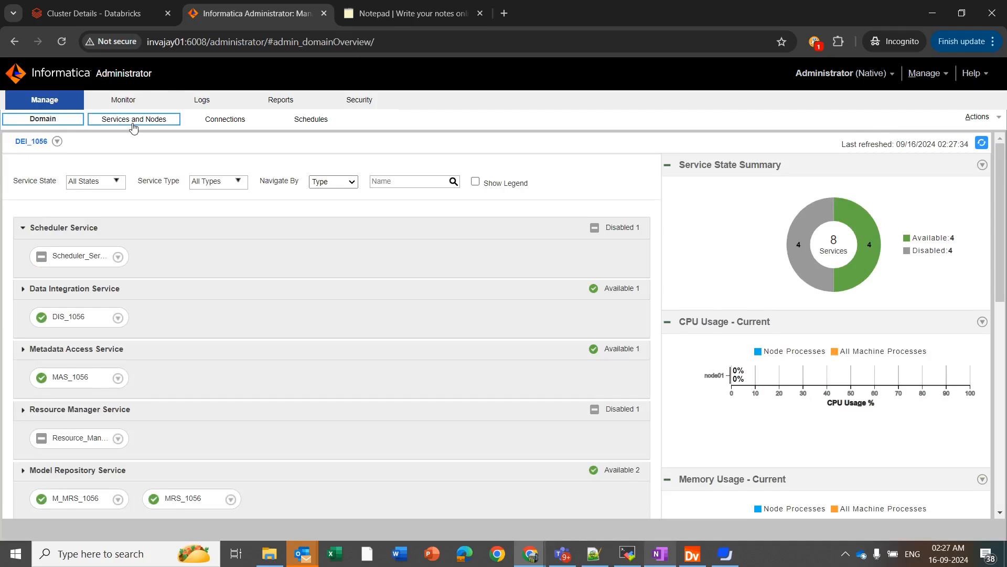
Open the Options list of the domain licence under Services and Nodes.
{"action": "left_click", "coordinate": [133, 124]}
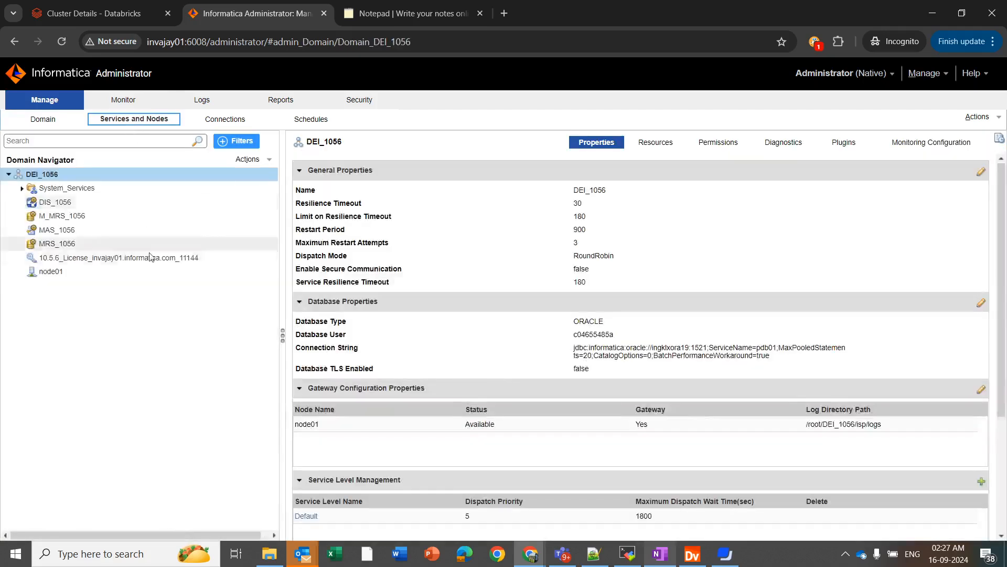
{"action": "left_click", "coordinate": [102, 261]}
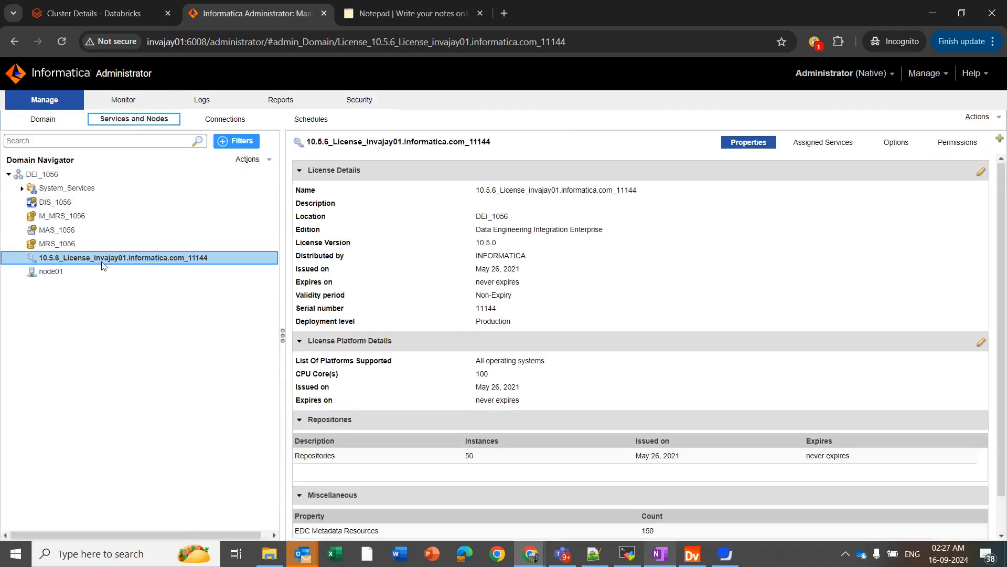
{"action": "left_click", "coordinate": [896, 142]}
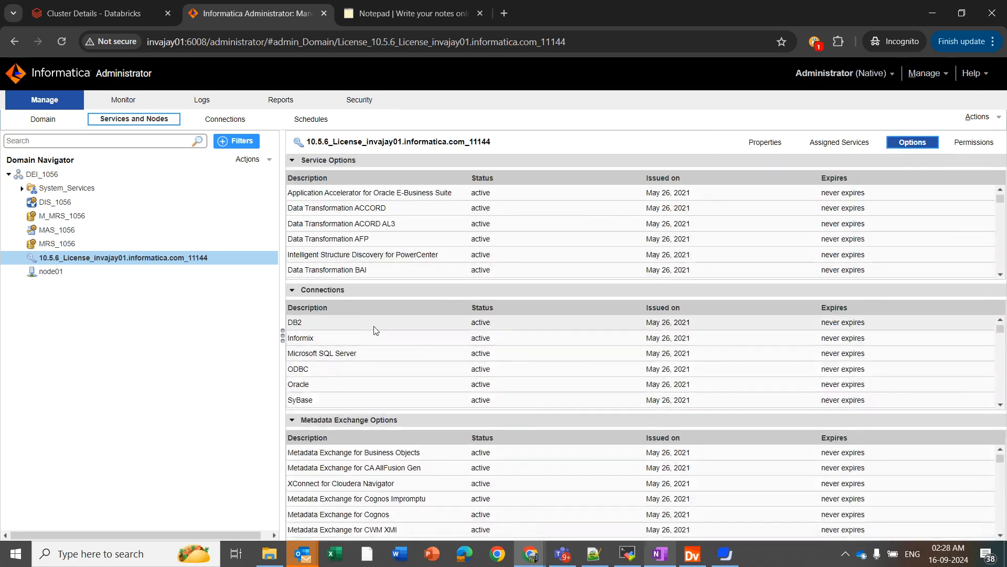
Confirm PowerExchange for HDFS is licensed, then show the DEI_1056 connections.
{"action": "scroll", "coordinate": [409, 364], "scroll_direction": "down", "scroll_amount": 5}
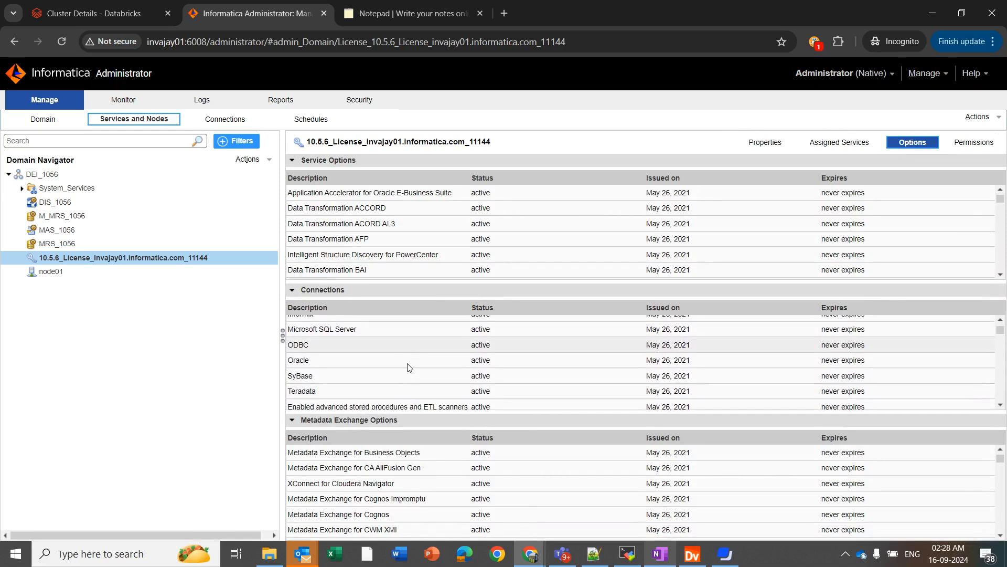
{"action": "scroll", "coordinate": [409, 367], "scroll_direction": "down", "scroll_amount": 5}
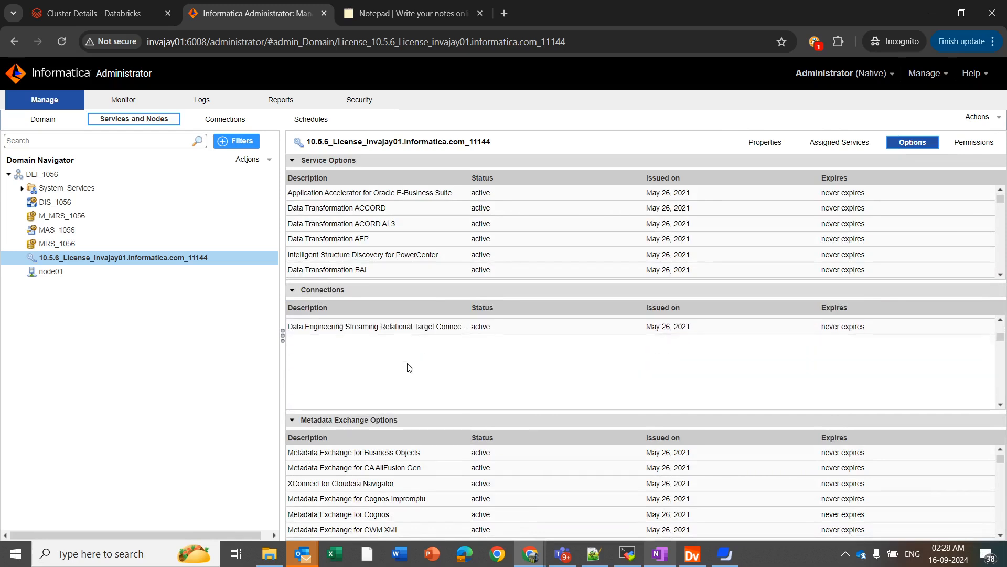
{"action": "scroll", "coordinate": [410, 367], "scroll_direction": "down", "scroll_amount": 5}
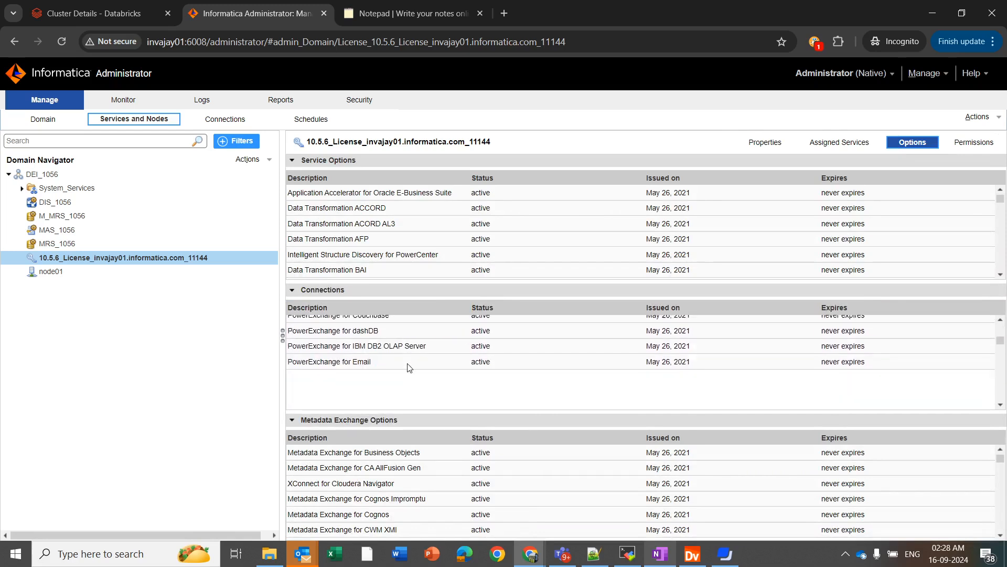
{"action": "scroll", "coordinate": [420, 386], "scroll_direction": "down", "scroll_amount": 4}
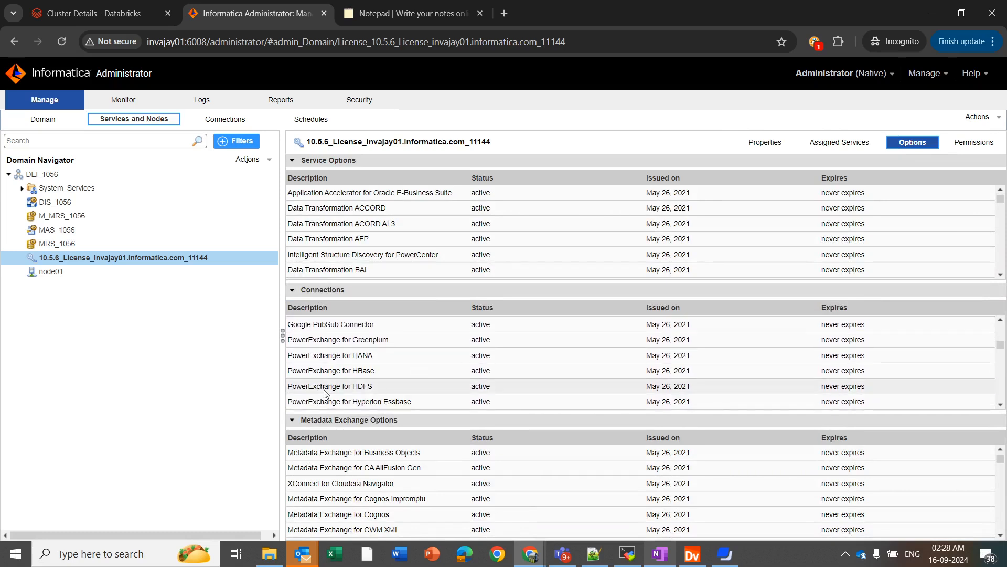
{"action": "left_click", "coordinate": [325, 390]}
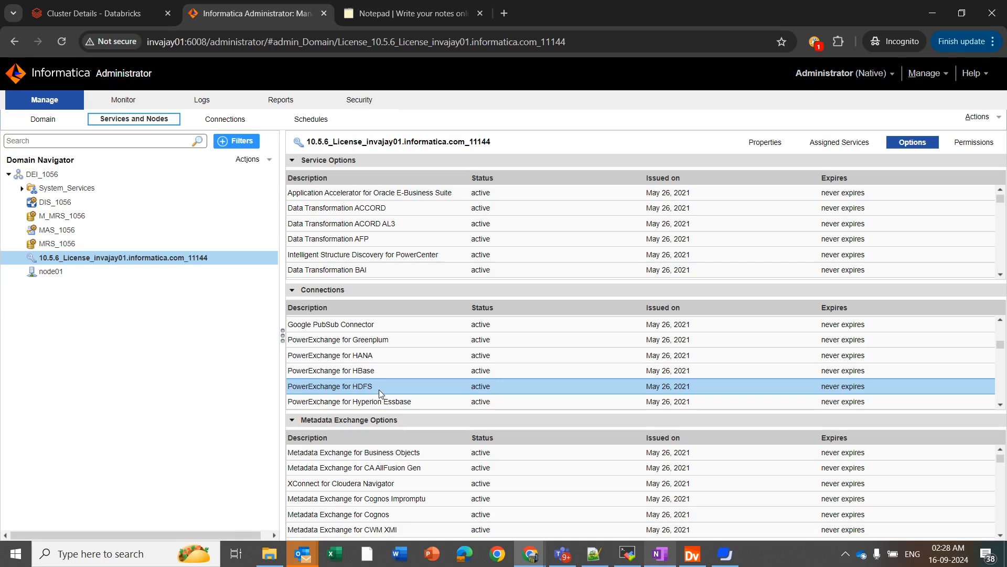
{"action": "left_click", "coordinate": [225, 119]}
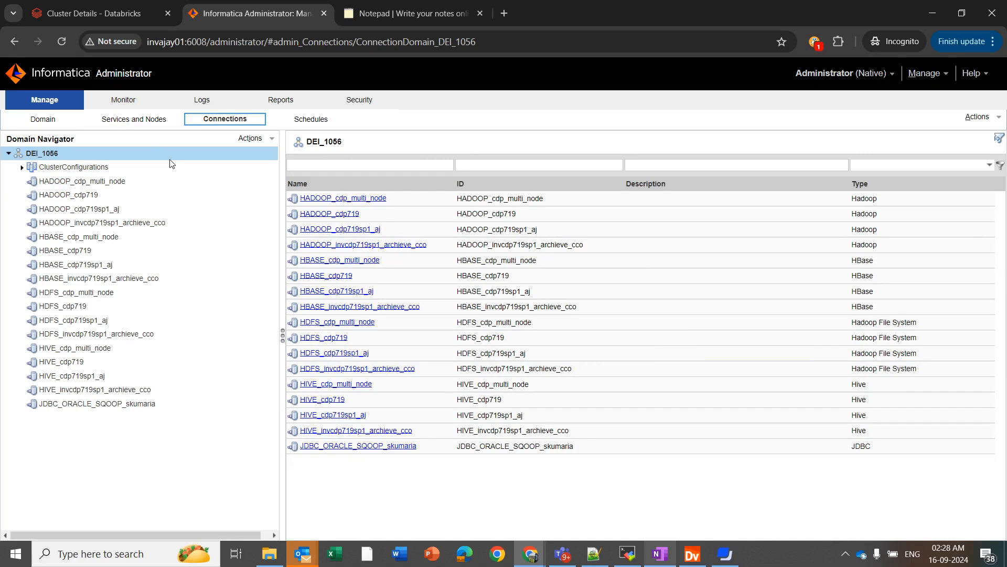
Start a new cluster configuration in the ClusterConfigurations folder.
{"action": "left_click", "coordinate": [75, 167]}
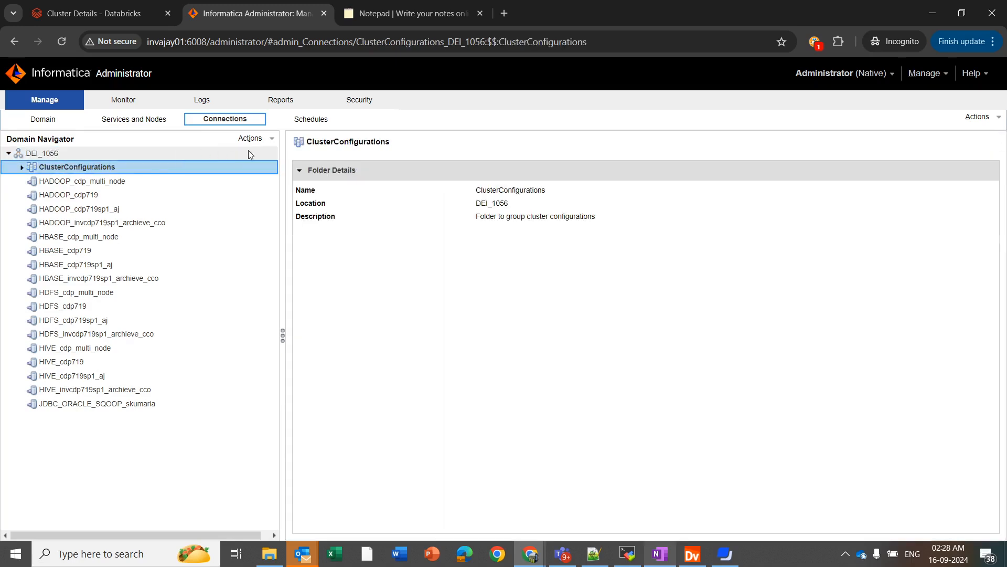
{"action": "left_click", "coordinate": [259, 139]}
{"action": "mouse_move", "coordinate": [287, 151]}
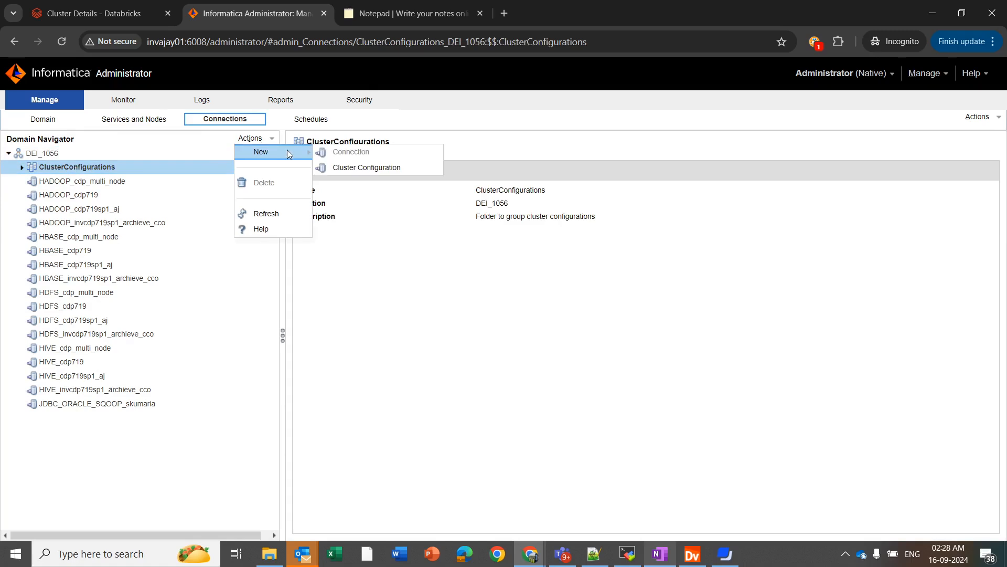
{"action": "left_click", "coordinate": [341, 167]}
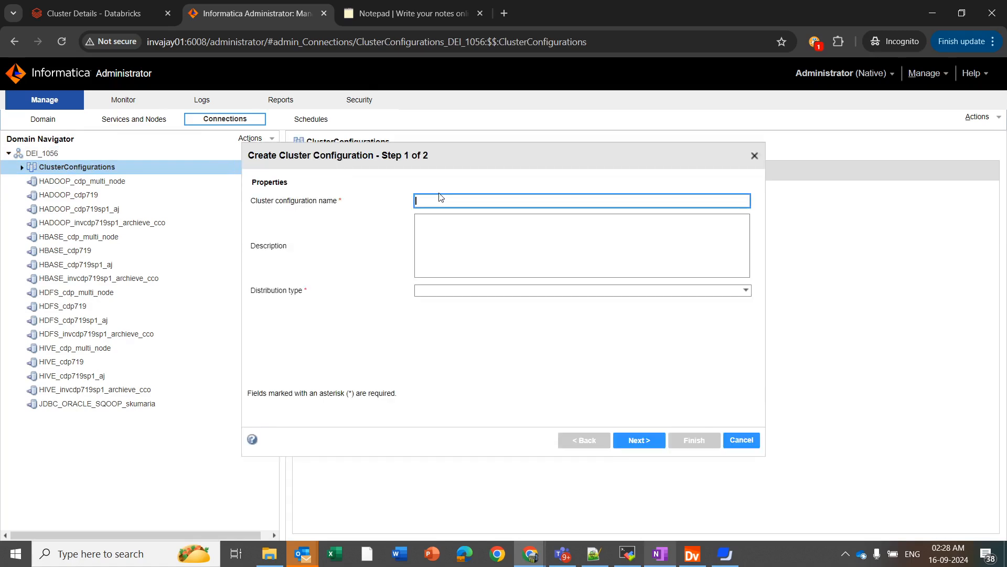
Name it CCO_HDFS and choose Cloudera as the distribution type.
{"action": "type", "text": "CCO_HA"}
{"action": "type", "text": "FS"}
{"action": "left_click", "coordinate": [451, 290]}
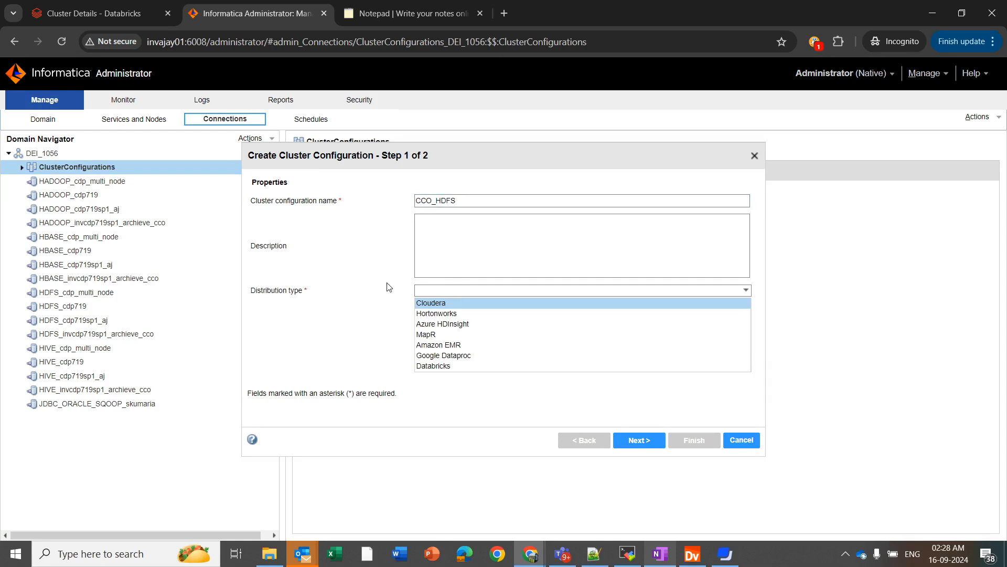
{"action": "left_click", "coordinate": [468, 302]}
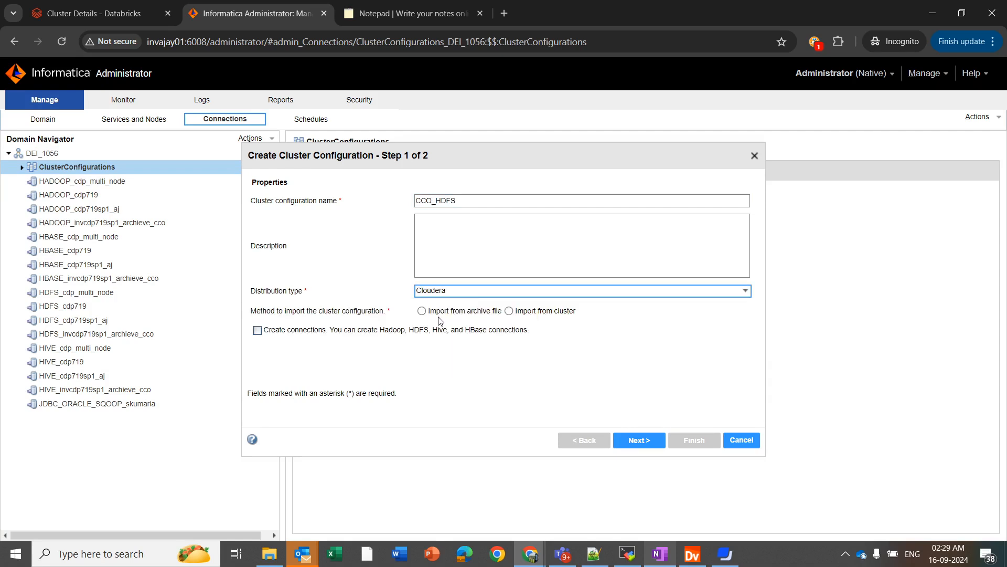
Import the configuration from the cluster and also create Hadoop, HDFS, Hive and HBase connections.
{"action": "left_click", "coordinate": [509, 310]}
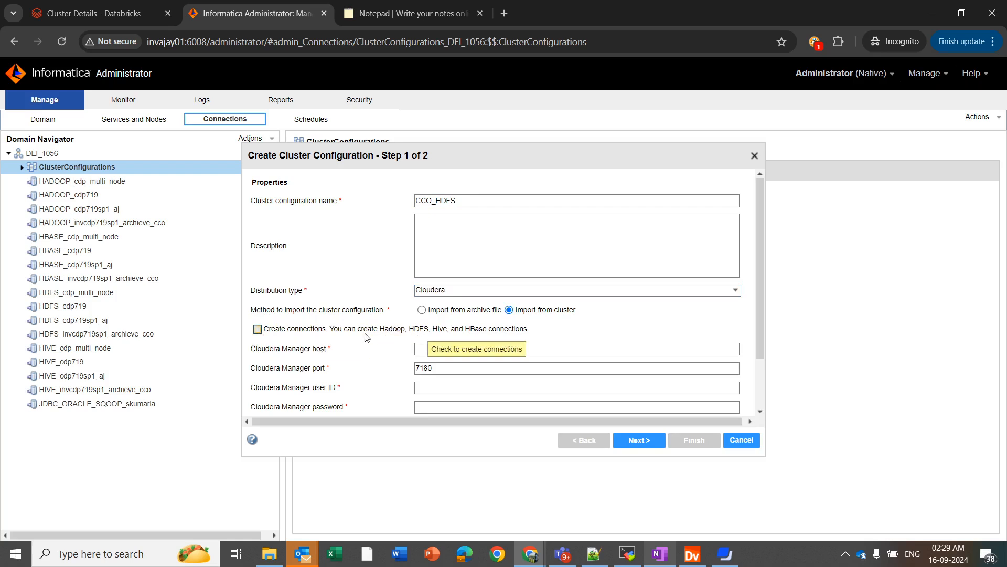
{"action": "left_click", "coordinate": [256, 330]}
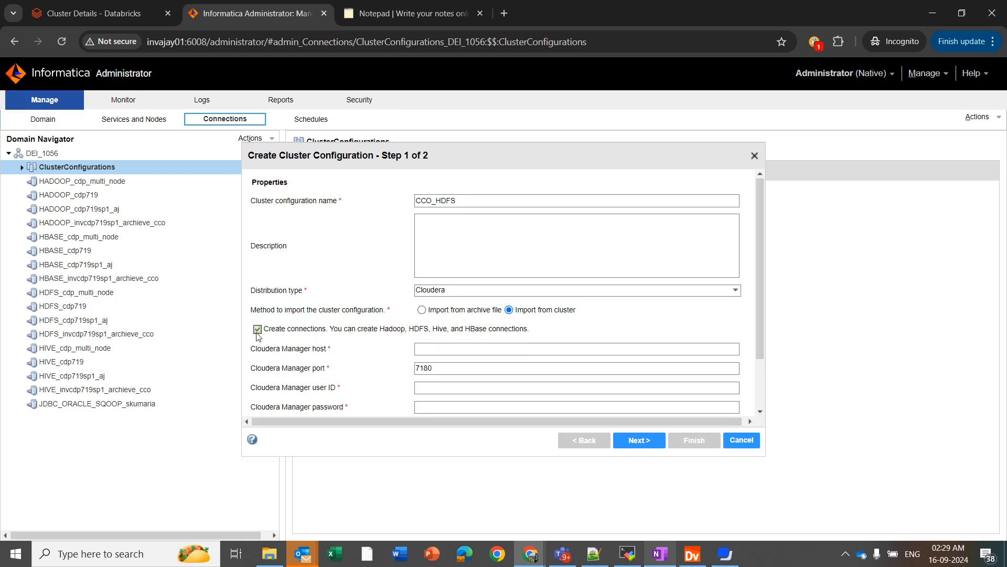
{"action": "scroll", "coordinate": [410, 363], "scroll_direction": "down", "scroll_amount": 1}
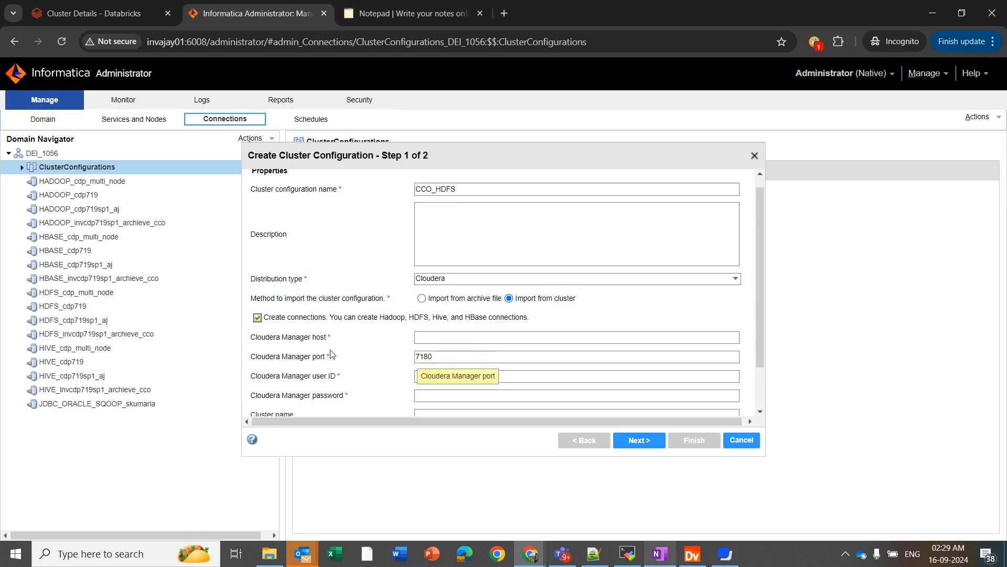
Enter Cloudera Manager host invingcscdp7101 with its user ID and password.
{"action": "left_click", "coordinate": [447, 337]}
{"action": "type", "text": "invingcscdp7101"}
{"action": "scroll", "coordinate": [359, 373], "scroll_direction": "down", "scroll_amount": 2}
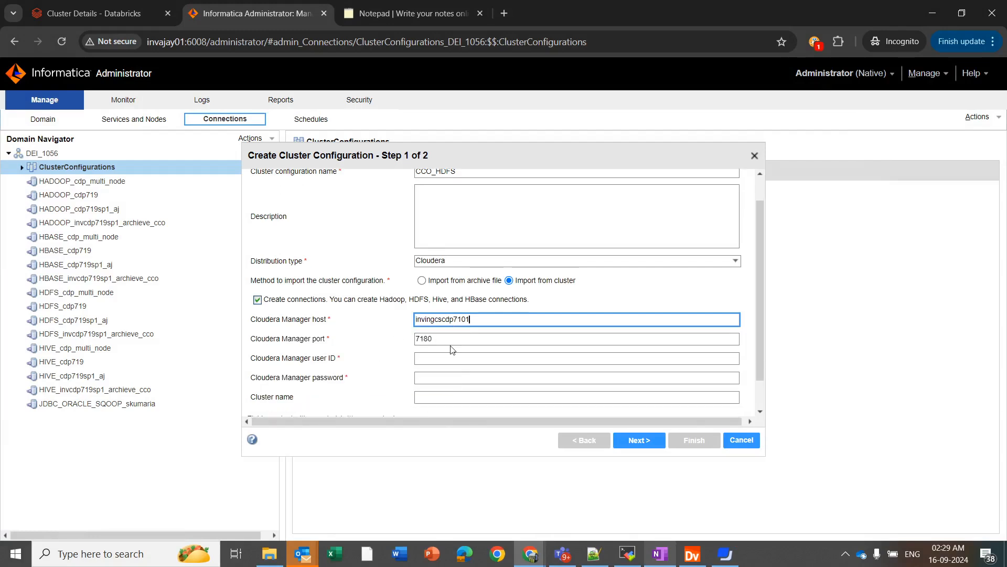
{"action": "left_click", "coordinate": [423, 361]}
{"action": "type", "text": "admin"}
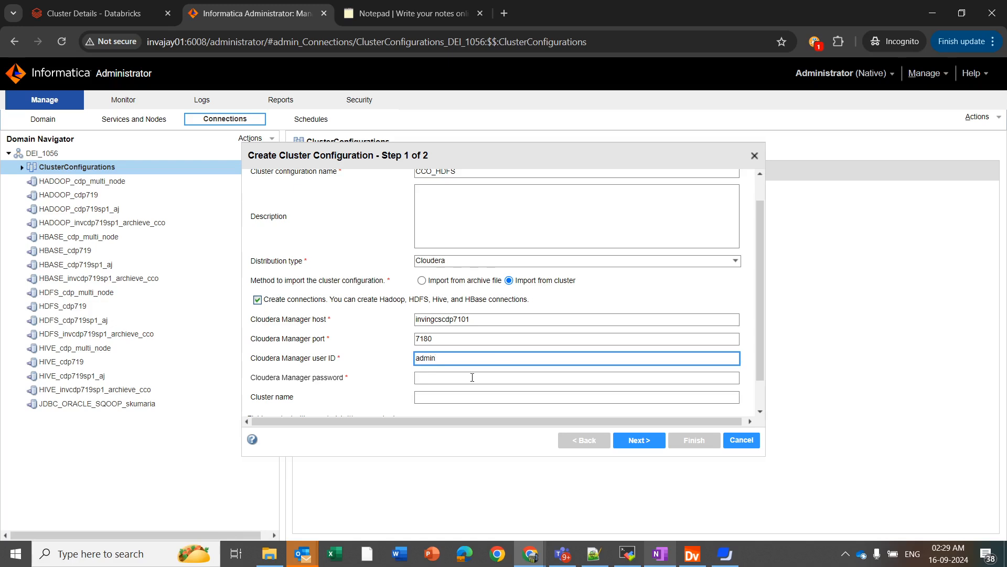
{"action": "left_click", "coordinate": [487, 378]}
{"action": "type", "text": "admin"}
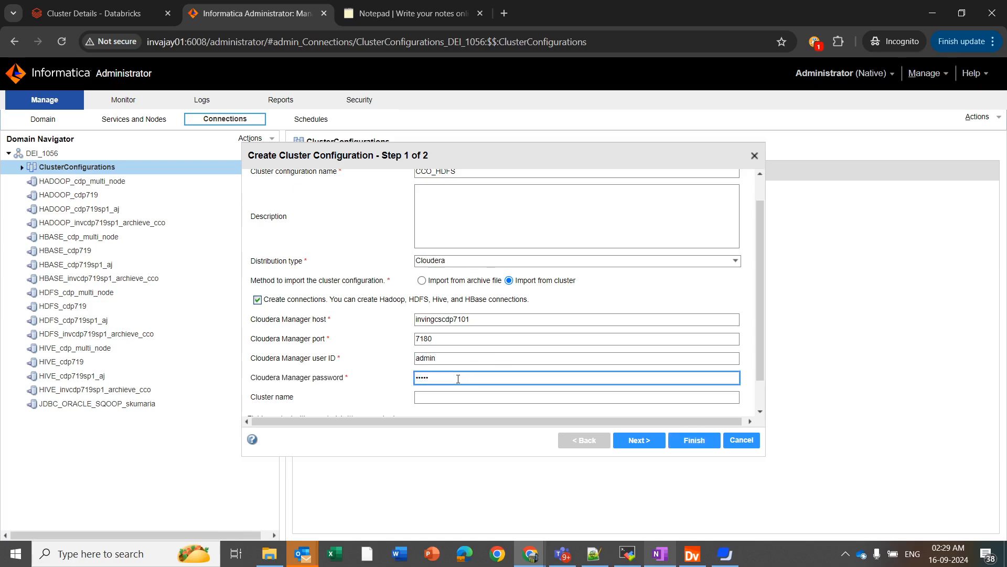
Review the summary and finish creating the CCO_HDFS cluster configuration.
{"action": "scroll", "coordinate": [466, 350], "scroll_direction": "up", "scroll_amount": 1}
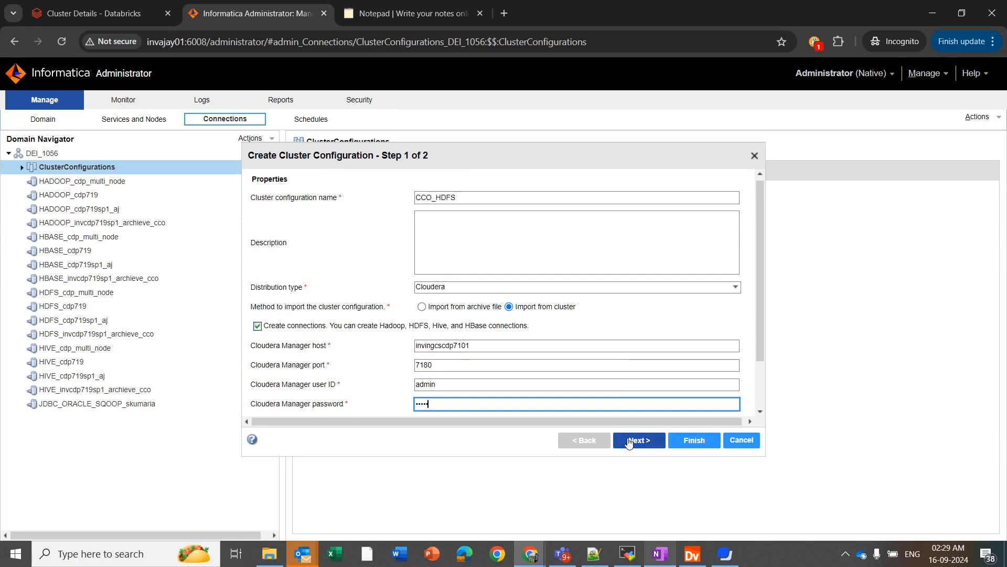
{"action": "left_click", "coordinate": [629, 441]}
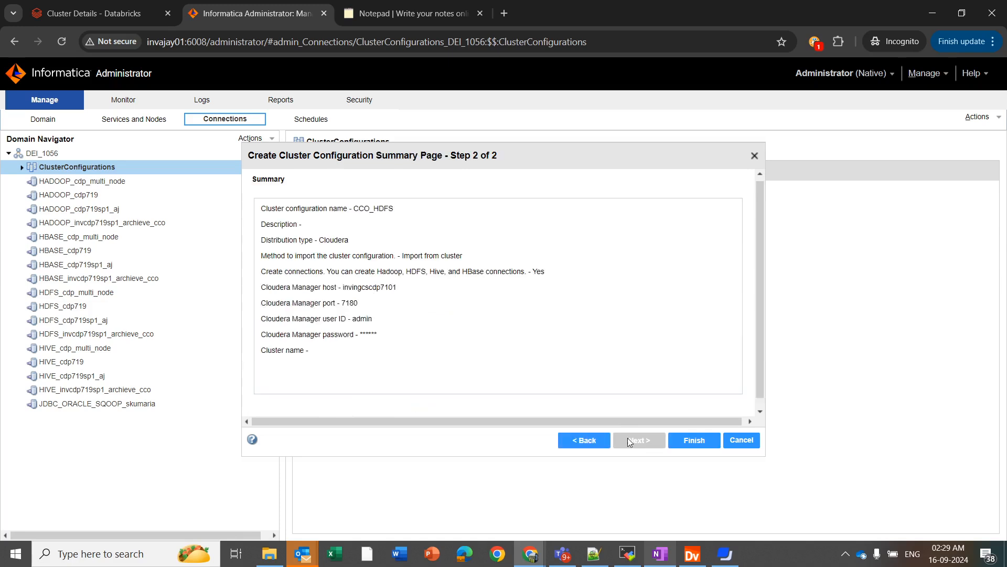
{"action": "left_click", "coordinate": [699, 443]}
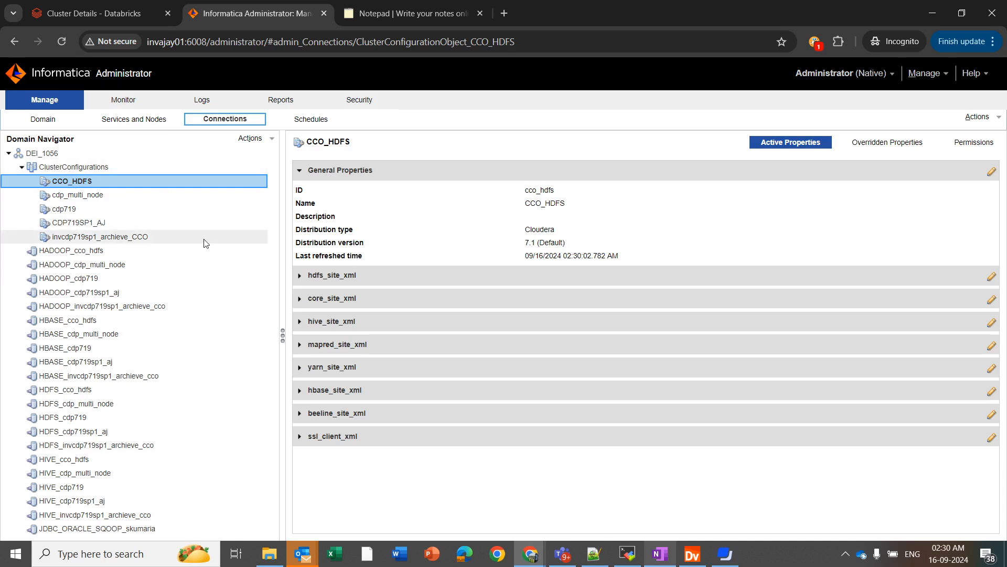
Show the HADOOP_cco_hdfs connection's properties, linked to CCO_HDFS with the Tez engine.
{"action": "left_click", "coordinate": [131, 251]}
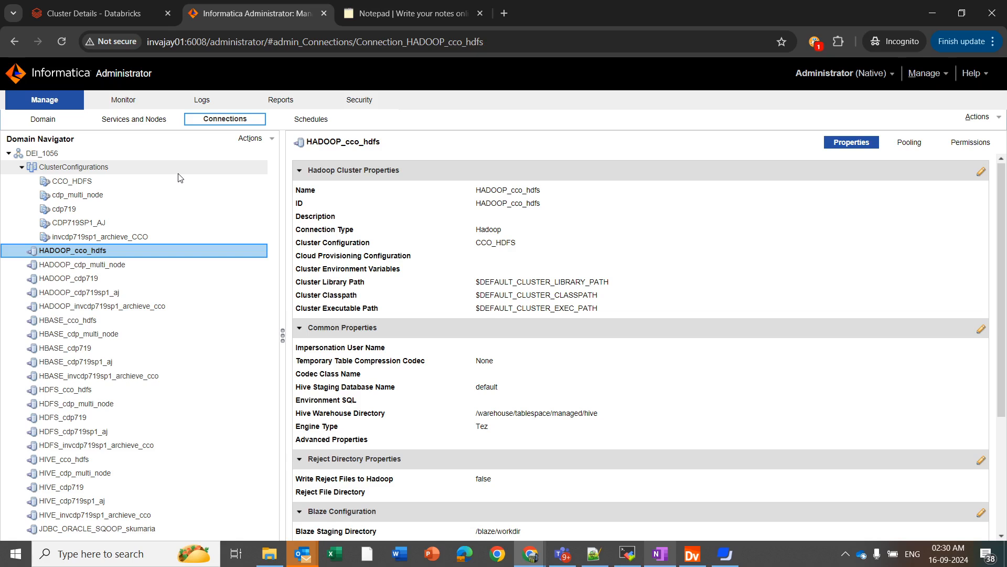
Begin a new Hadoop File System connection in the DEI_1056 domain.
{"action": "left_click", "coordinate": [140, 153]}
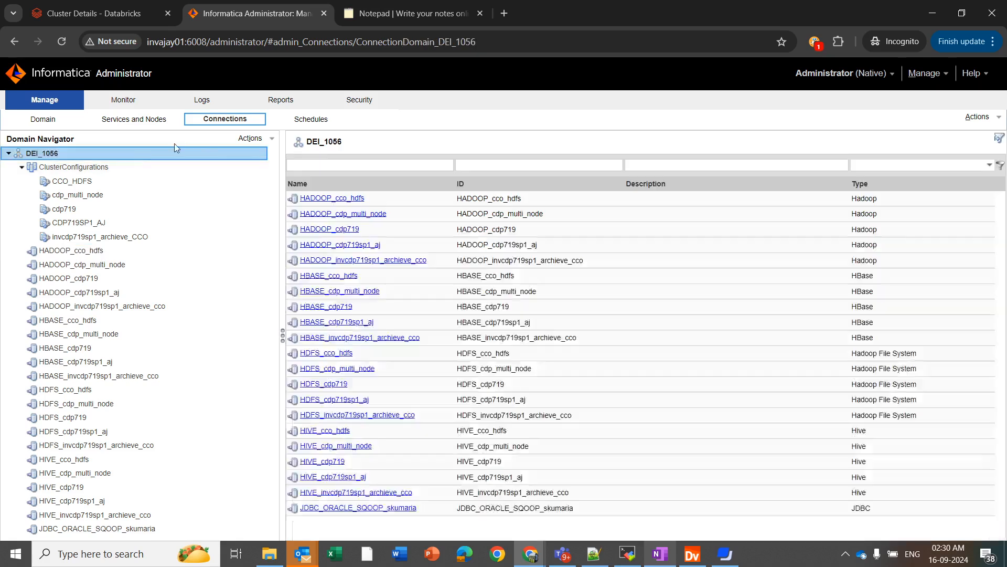
{"action": "left_click", "coordinate": [250, 139]}
{"action": "mouse_move", "coordinate": [262, 152]}
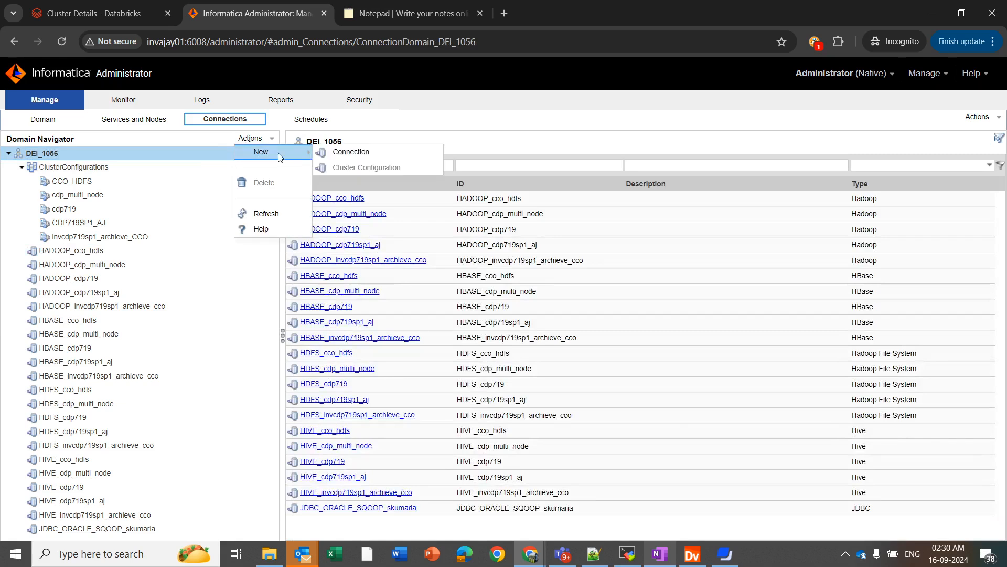
{"action": "left_click", "coordinate": [345, 152]}
{"action": "scroll", "coordinate": [471, 336], "scroll_direction": "down", "scroll_amount": 3}
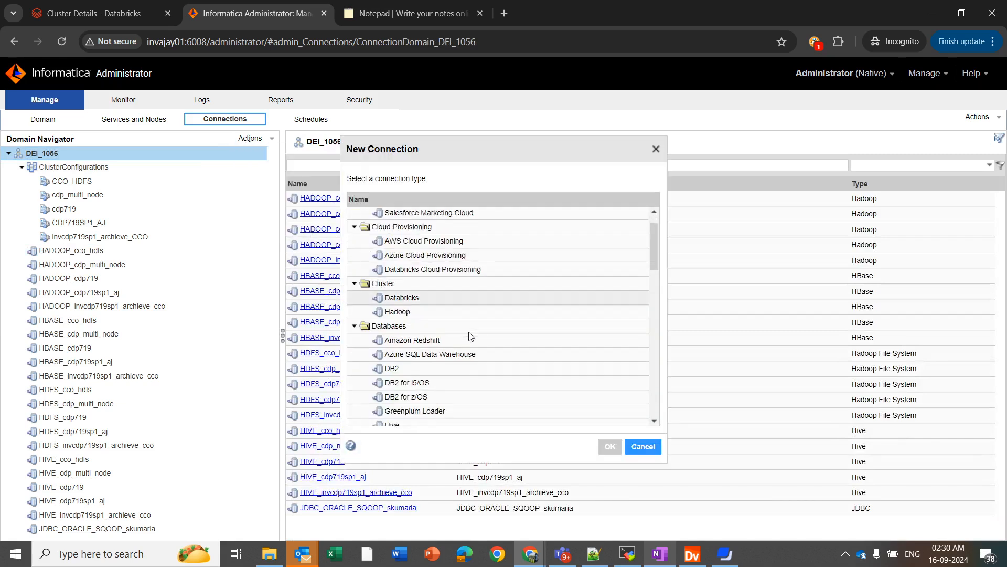
{"action": "scroll", "coordinate": [470, 336], "scroll_direction": "down", "scroll_amount": 6}
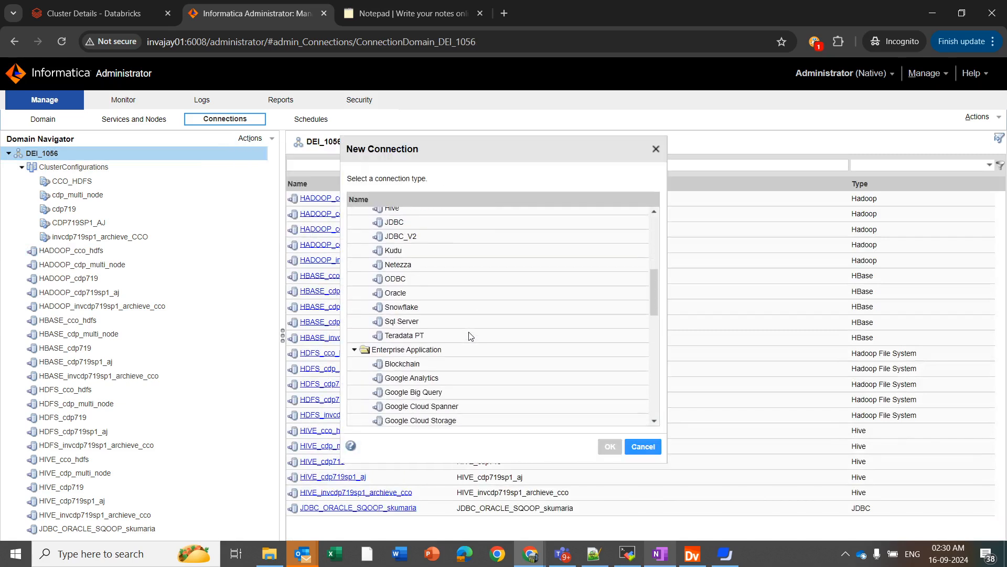
{"action": "scroll", "coordinate": [470, 336], "scroll_direction": "down", "scroll_amount": 5}
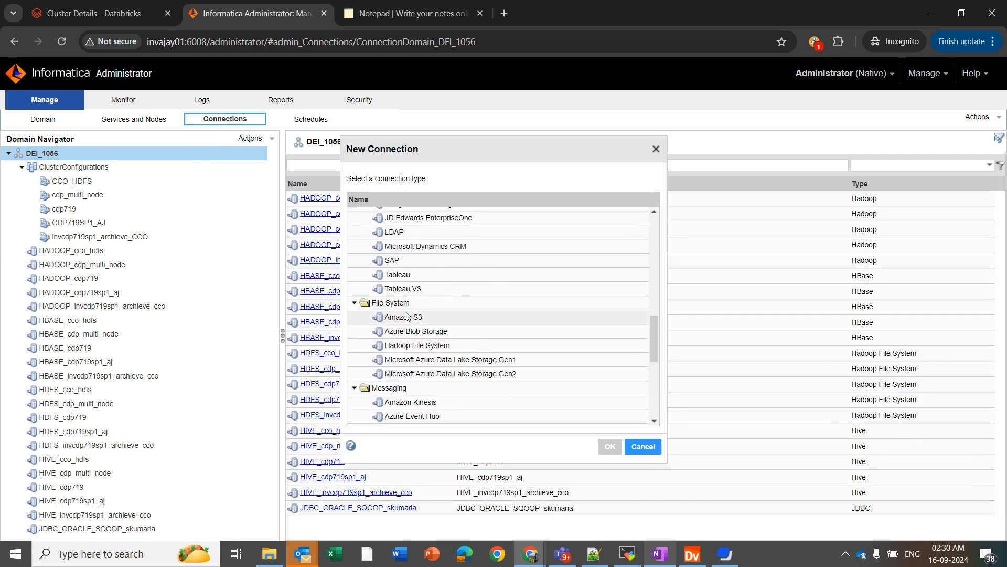
{"action": "left_click", "coordinate": [470, 347]}
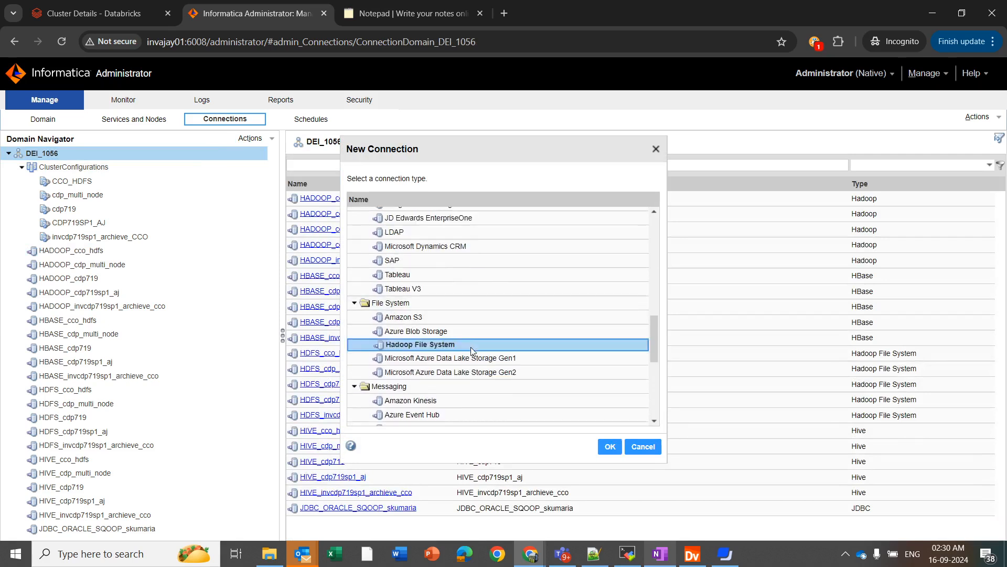
{"action": "left_click", "coordinate": [609, 446]}
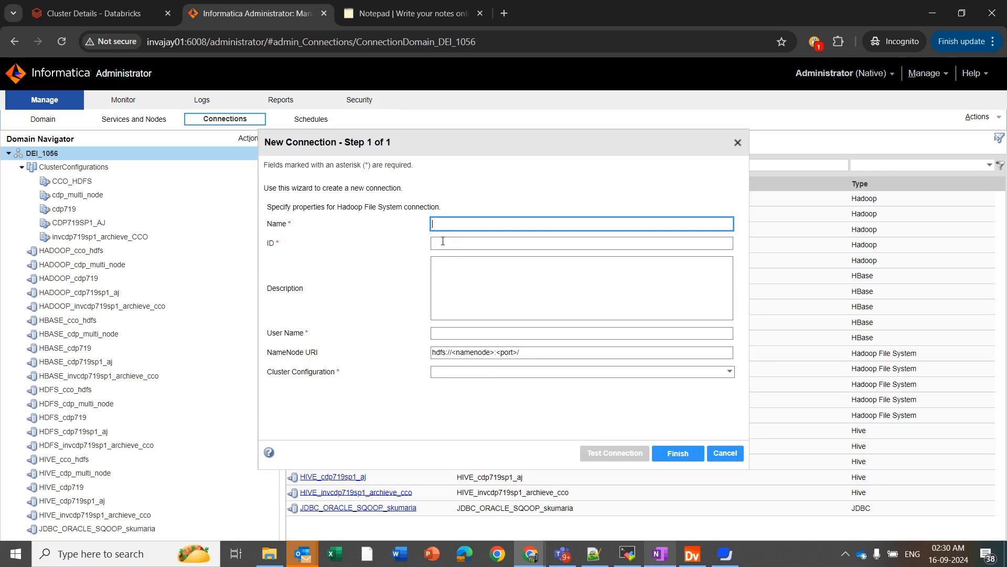
Name the connection HDFS_TEST_AJ with user name root.
{"action": "type", "text": "HDFS"}
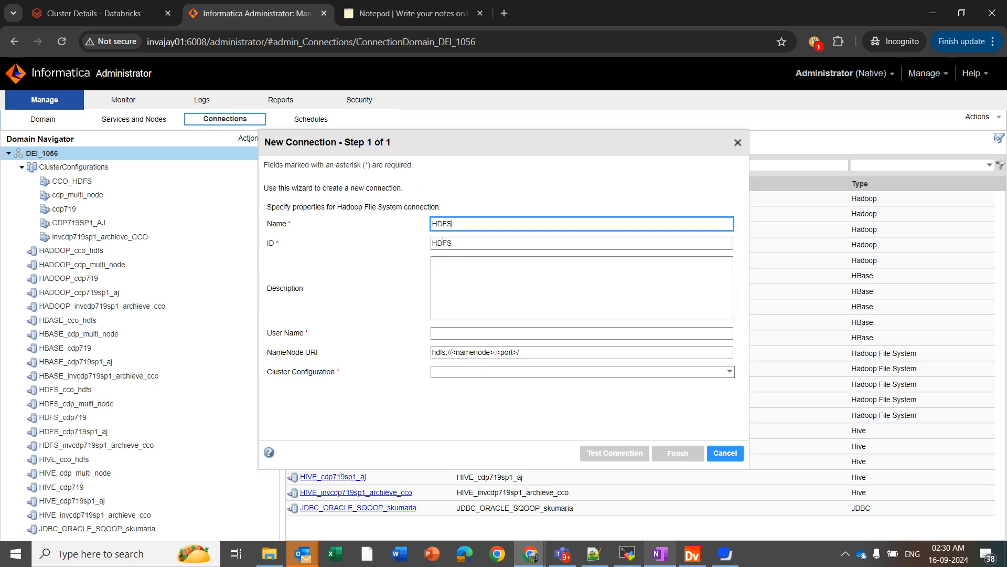
{"action": "type", "text": "_TEST_AJ"}
{"action": "left_click", "coordinate": [445, 336]}
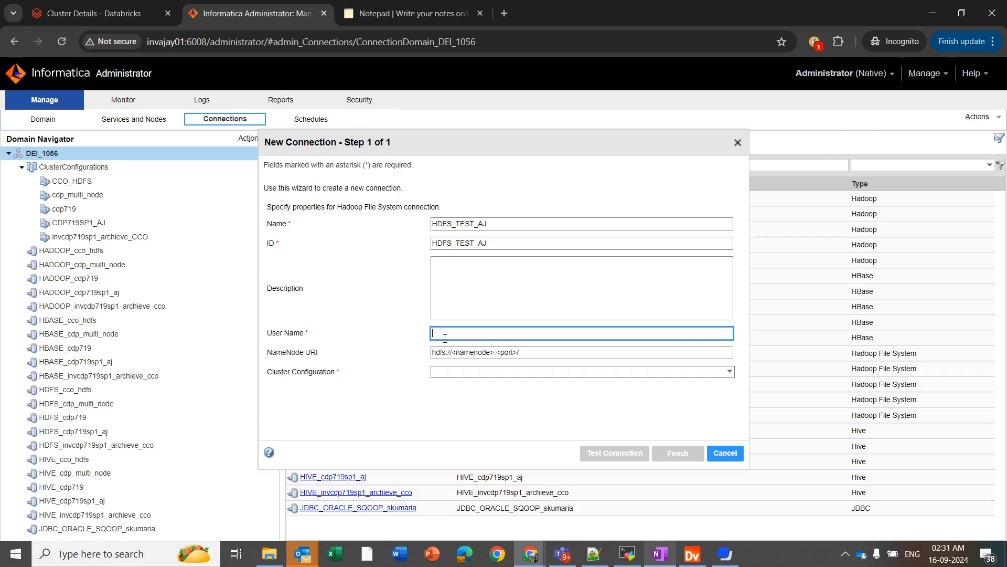
{"action": "type", "text": "root"}
Replace the placeholder NameNode URI with hdfs://invingcscdp7101.informatica.com:8020.
{"action": "double_click", "coordinate": [466, 354]}
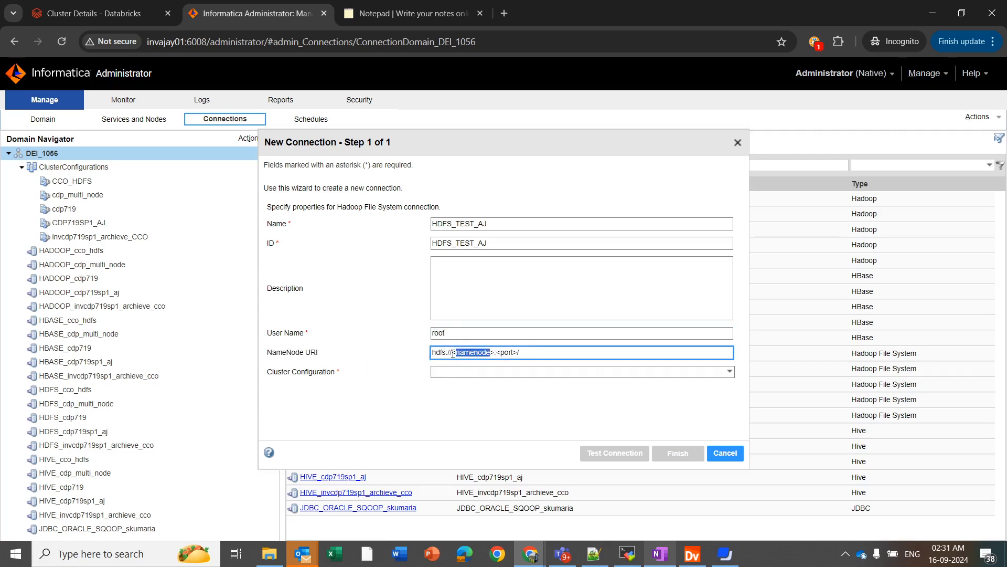
{"action": "left_click", "coordinate": [559, 353]}
{"action": "key", "text": "ctrl+a"}
{"action": "key", "text": "BackSpace"}
{"action": "type", "text": "hdfs://invingcscdp7101.informatica.com:8020"}
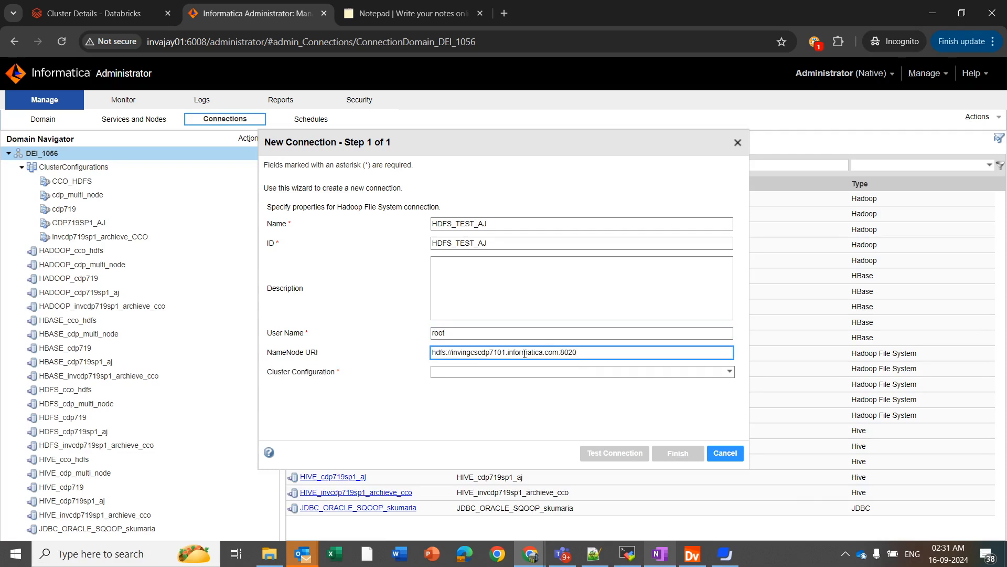
{"action": "double_click", "coordinate": [466, 352]}
{"action": "left_click", "coordinate": [571, 347]}
Link it to the CCO_HDFS cluster configuration and finish creating the connection.
{"action": "left_click", "coordinate": [456, 373]}
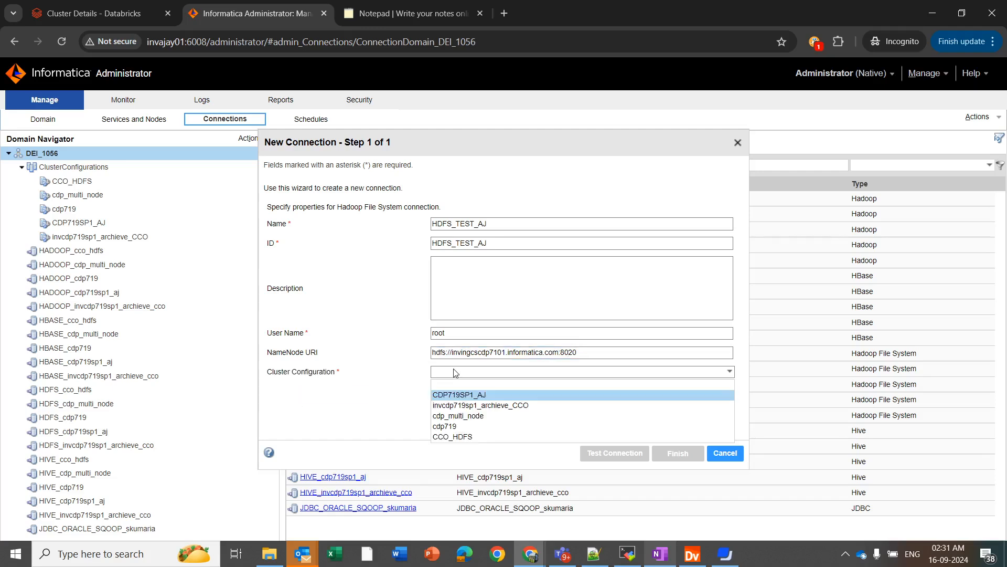
{"action": "left_click", "coordinate": [466, 437]}
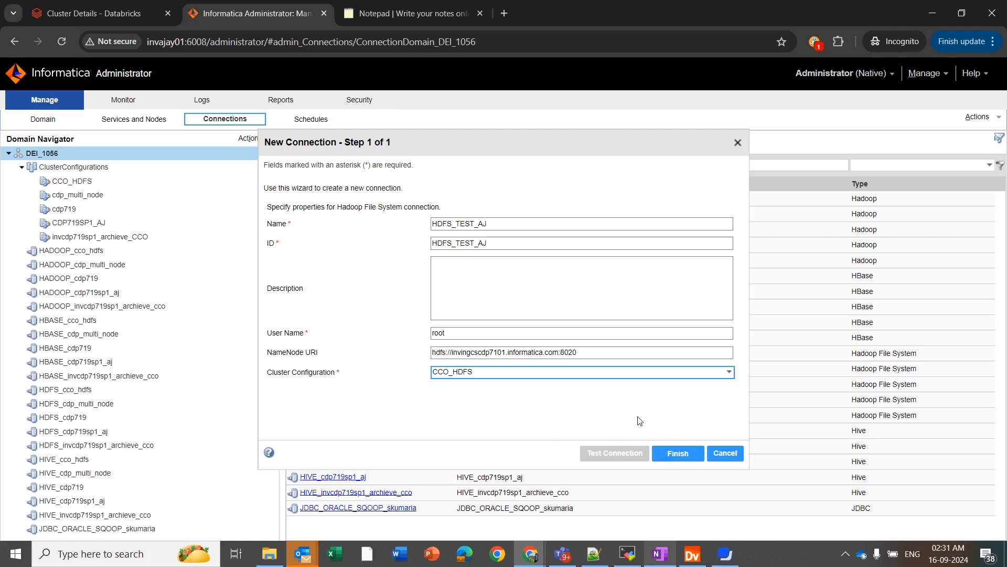
{"action": "left_click", "coordinate": [678, 454]}
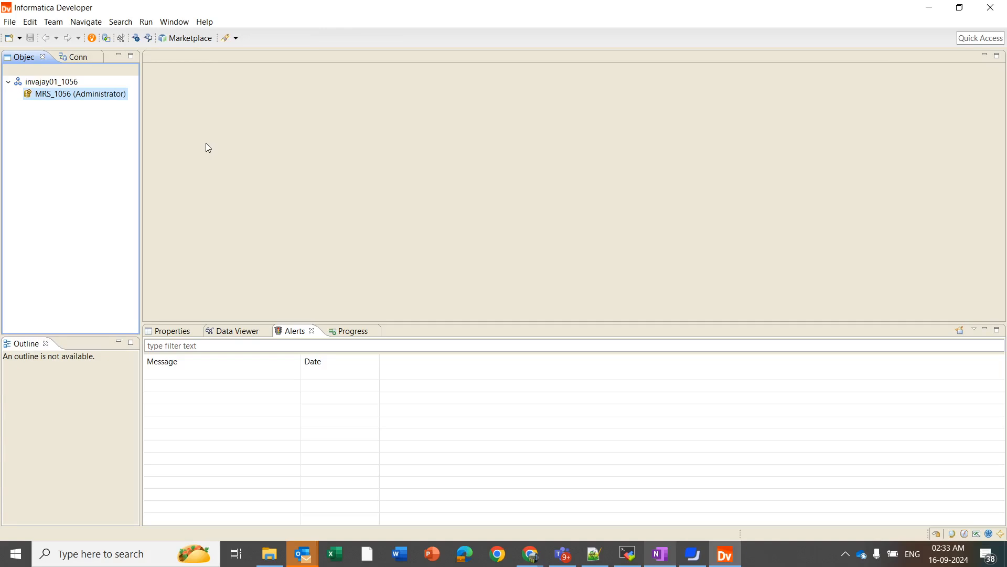
Browse the connections to invajay01_1056 > File System > Hadoop File System.
{"action": "left_click", "coordinate": [148, 38]}
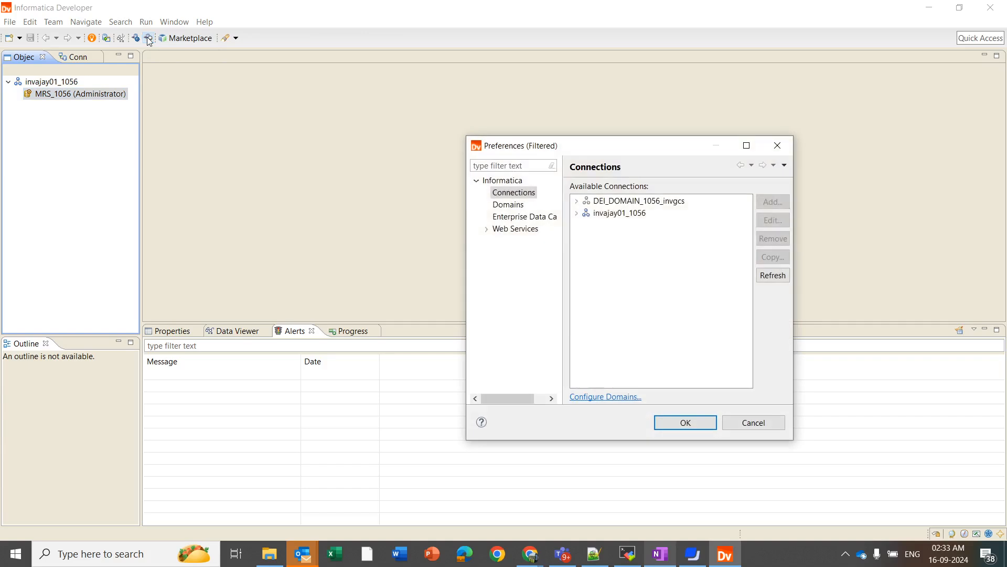
{"action": "left_click", "coordinate": [578, 214]}
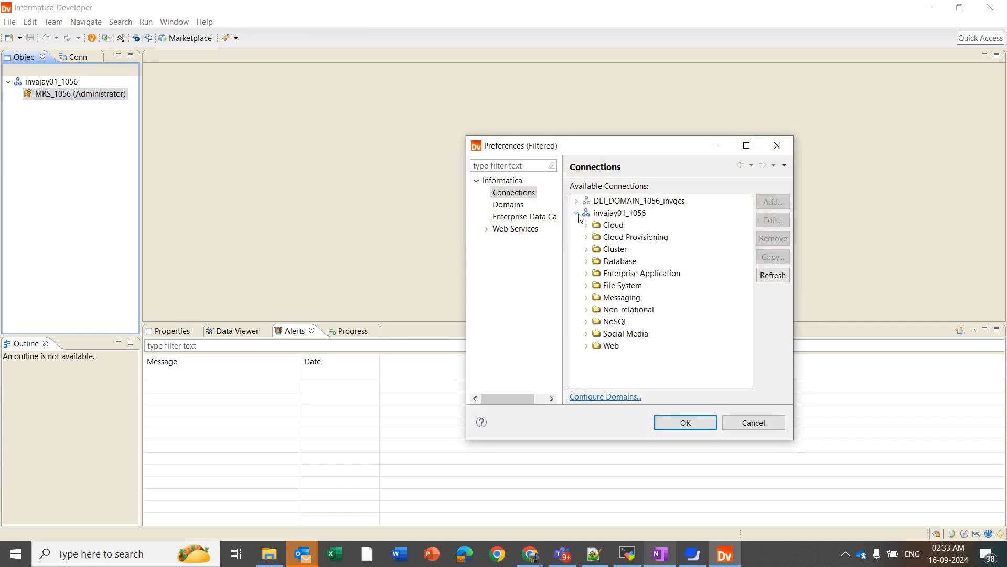
{"action": "left_click", "coordinate": [586, 286]}
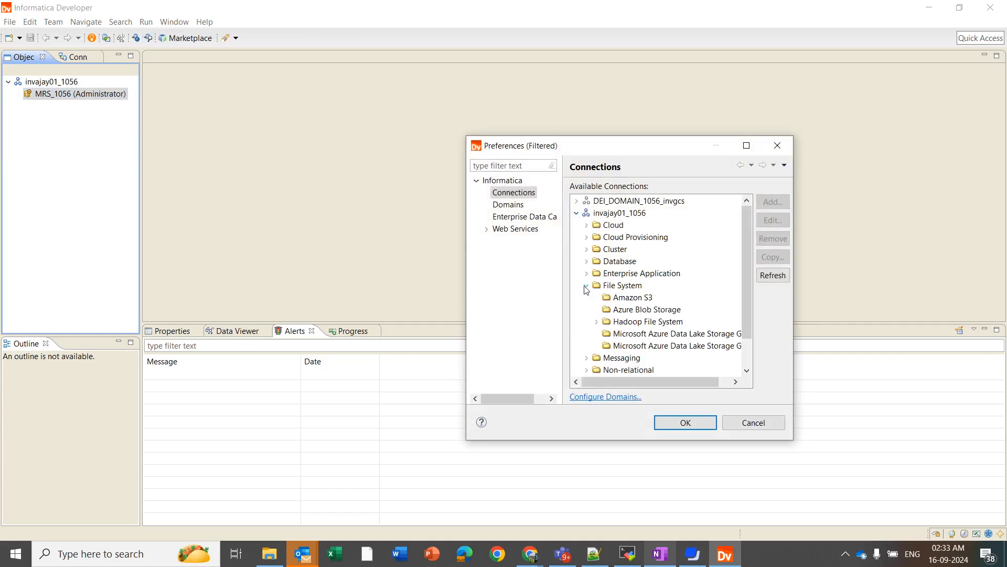
{"action": "left_click", "coordinate": [597, 322]}
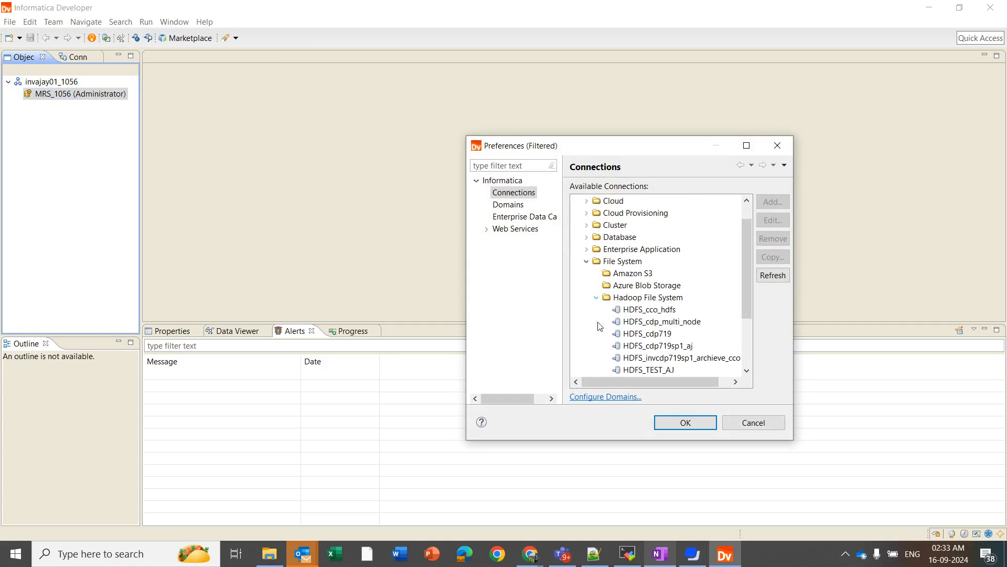
Open HDFS_TEST_AJ's details and test the connection.
{"action": "scroll", "coordinate": [634, 327], "scroll_direction": "down", "scroll_amount": 1}
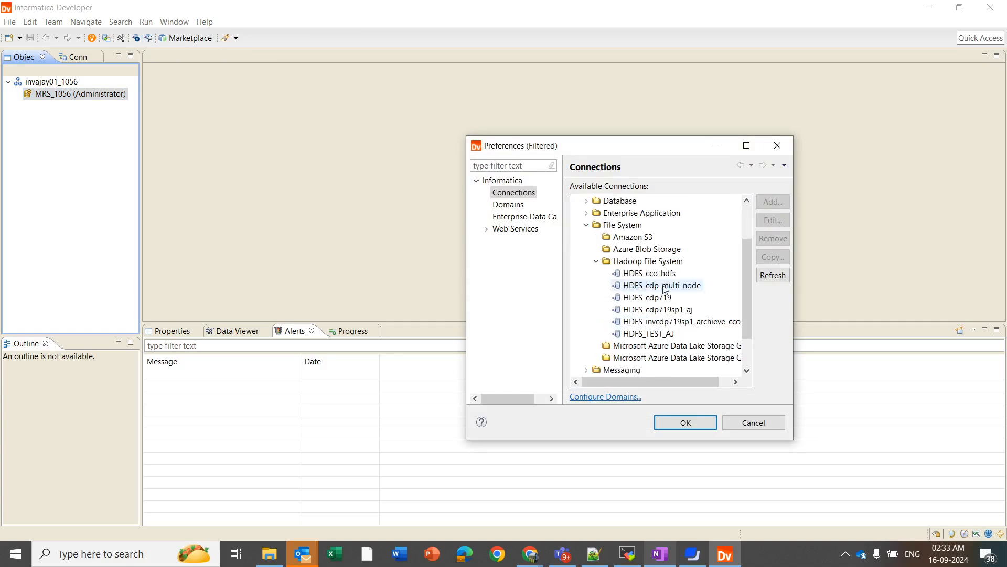
{"action": "double_click", "coordinate": [641, 336]}
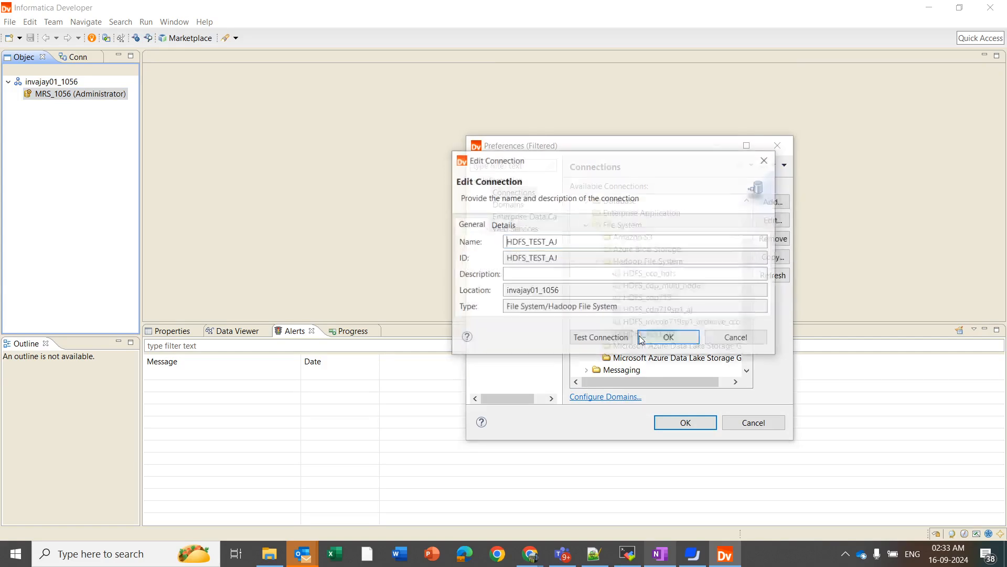
{"action": "left_click", "coordinate": [503, 224]}
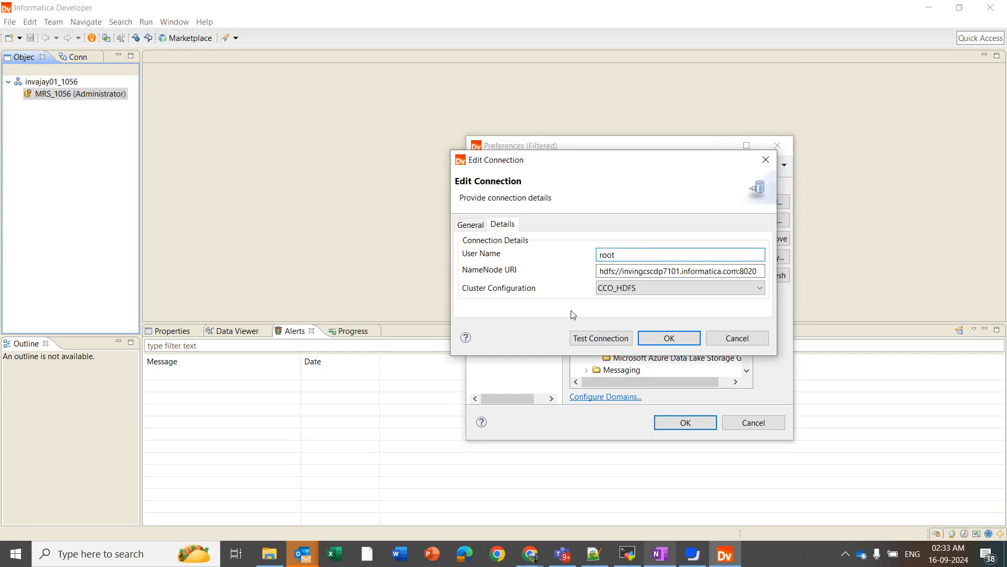
{"action": "left_click", "coordinate": [584, 336]}
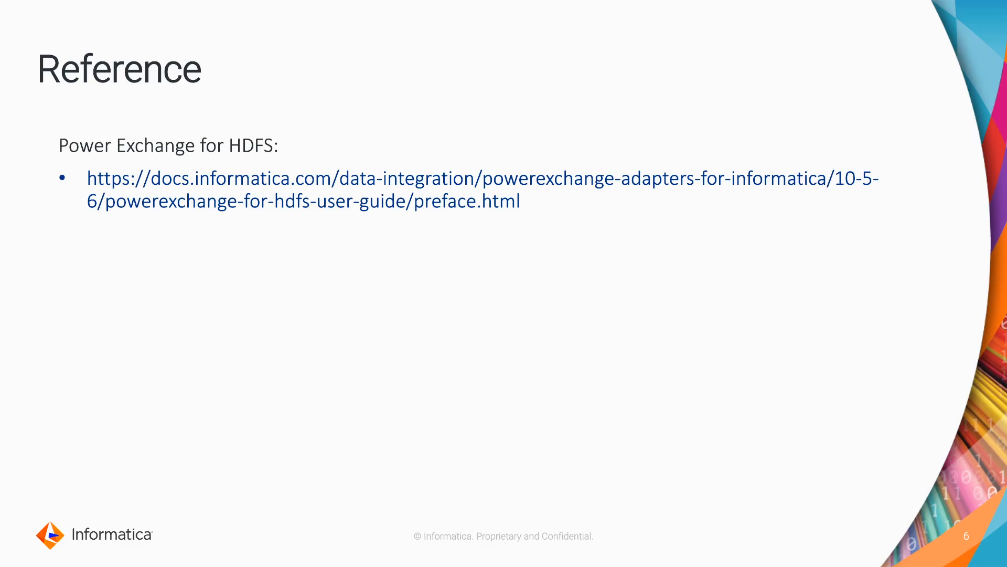
Advance to the closing 'We would love to hear from you' slide.
{"action": "key", "text": "Right"}
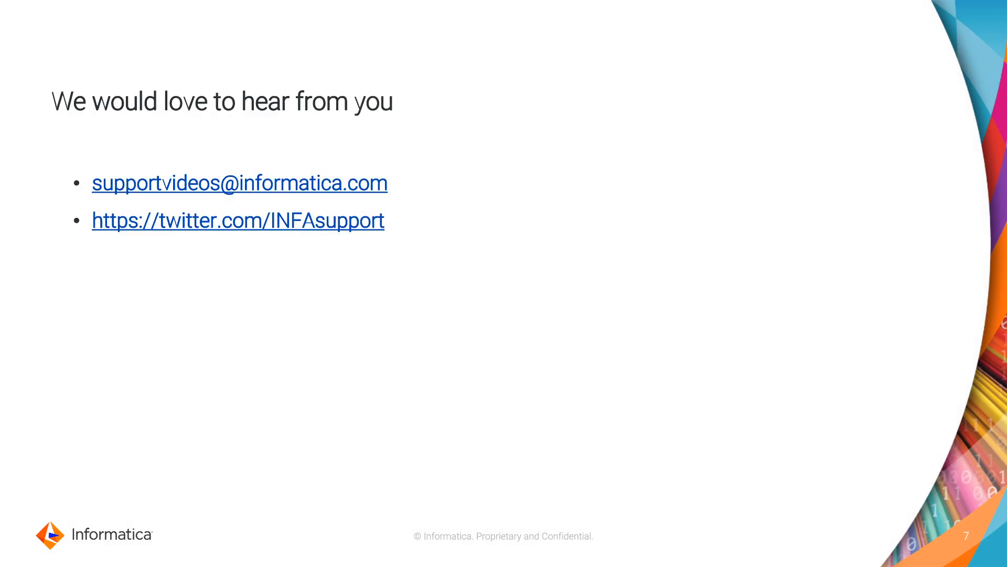